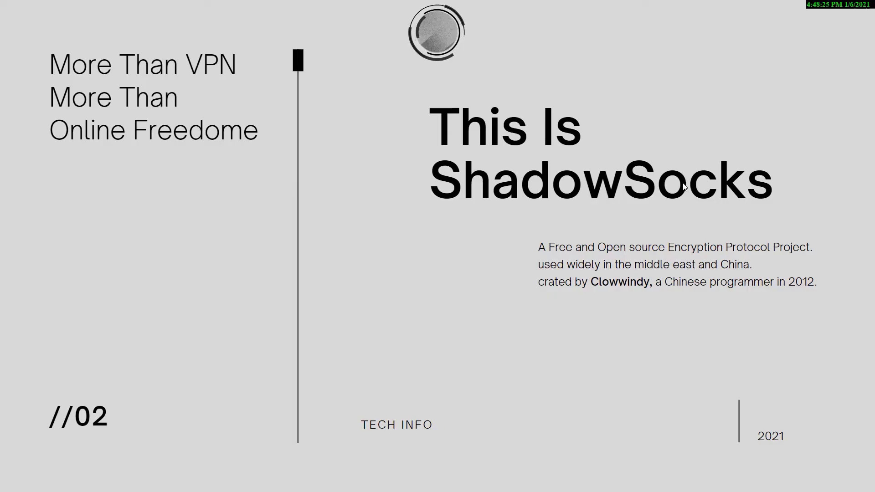
# Advance from the 'This Is ShadowSocks' intro to the detection and security slide.
pyautogui.click(683, 183)
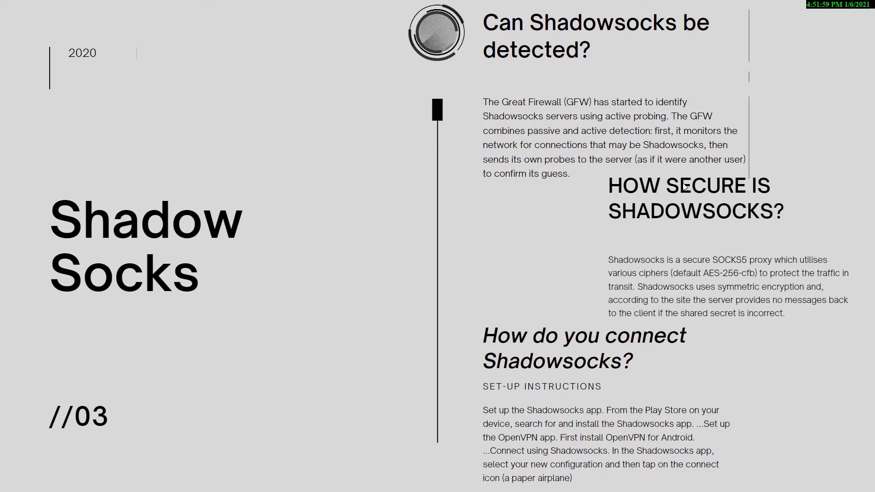
# Advance from the detection, security and set-up slide to the Requirements slide.
pyautogui.click(685, 186)
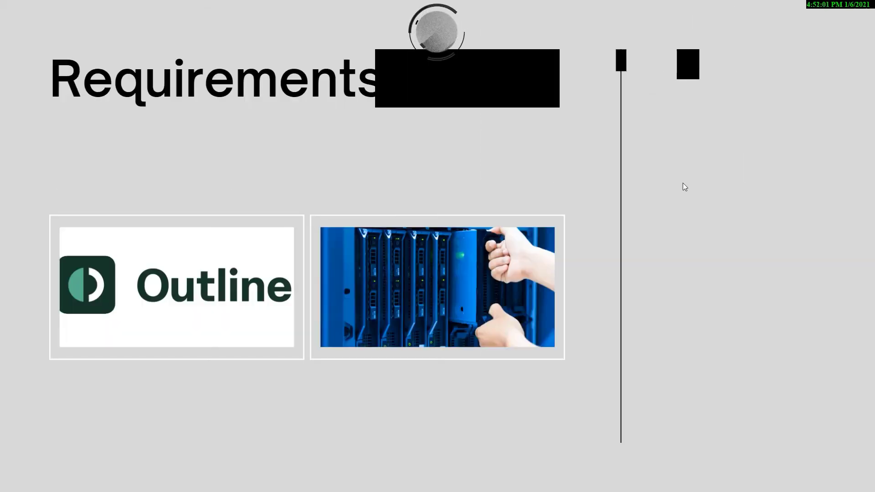